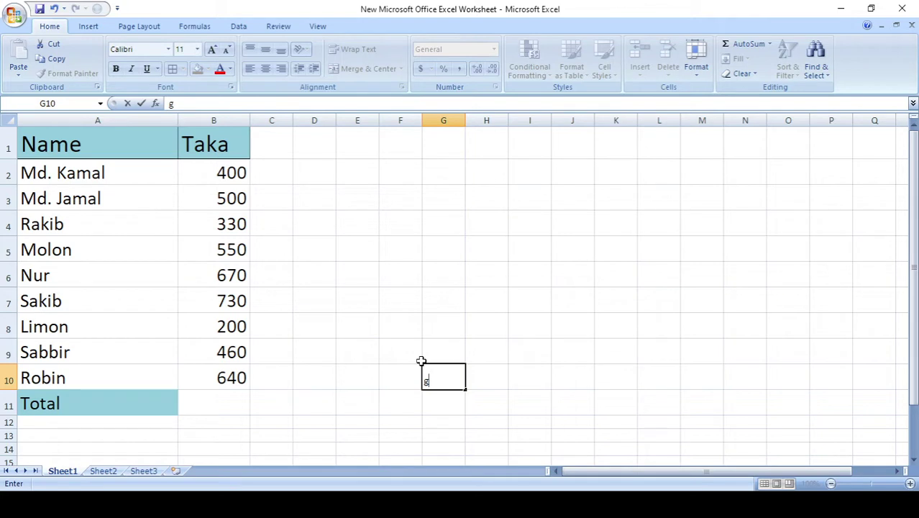
Clear the stray 'g' from G10, then go over the Name and Taka headers.
{"action": "key", "text": "BackSpace"}
{"action": "left_click", "coordinate": [405, 246]}
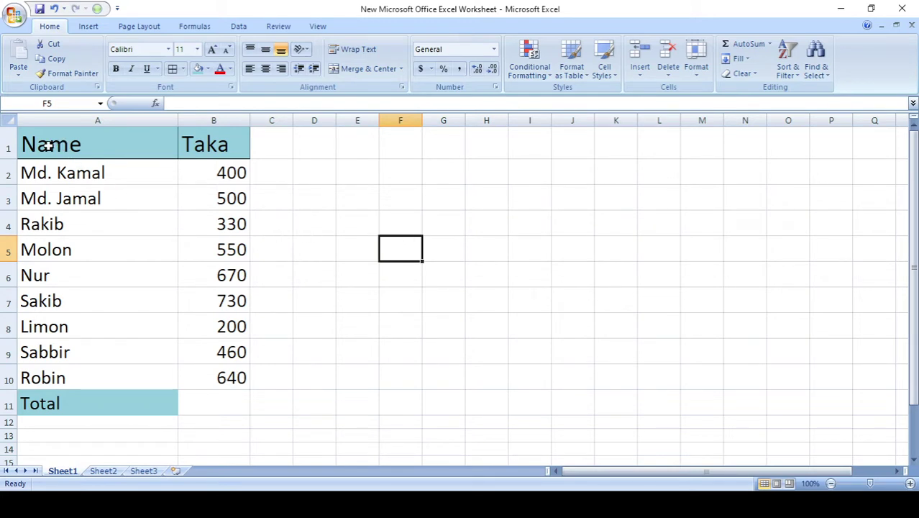
{"action": "left_click", "coordinate": [117, 144]}
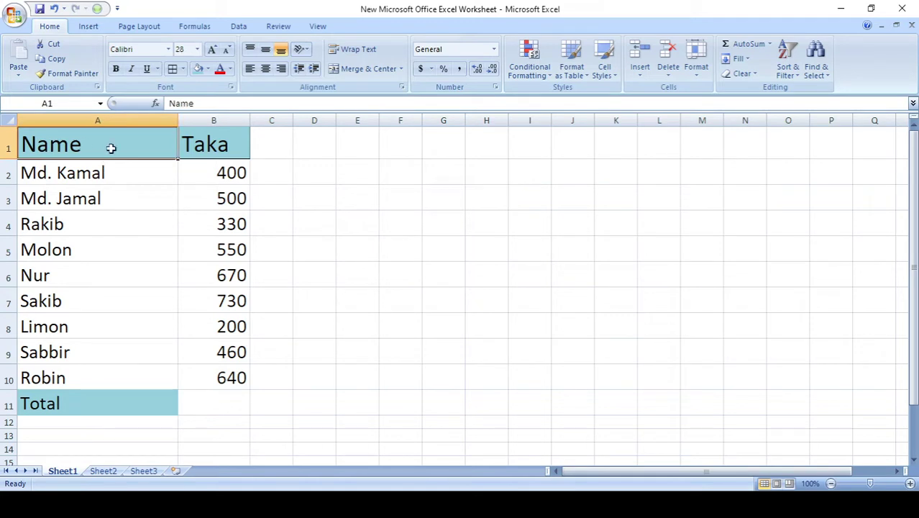
{"action": "left_click", "coordinate": [224, 144]}
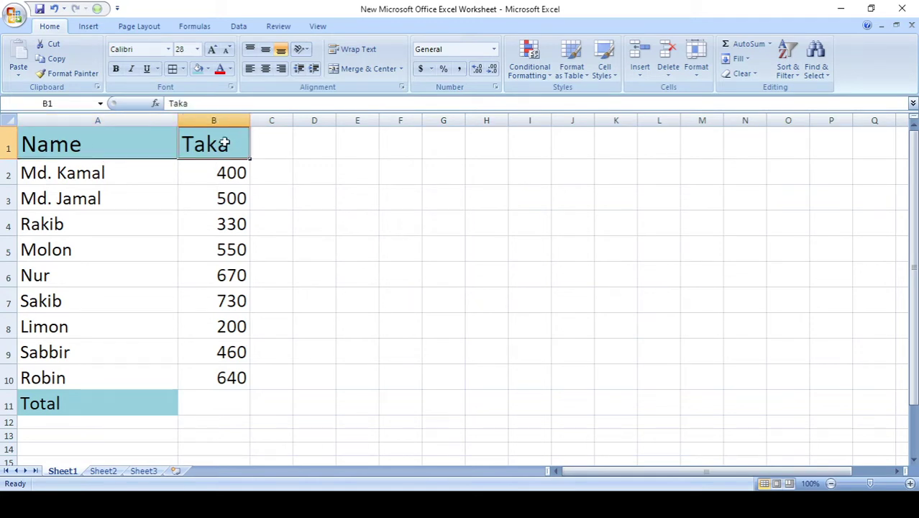
Go over the names and amounts (400, 500, 330 … 640) down to the empty Total cell B11.
{"action": "left_click", "coordinate": [33, 177]}
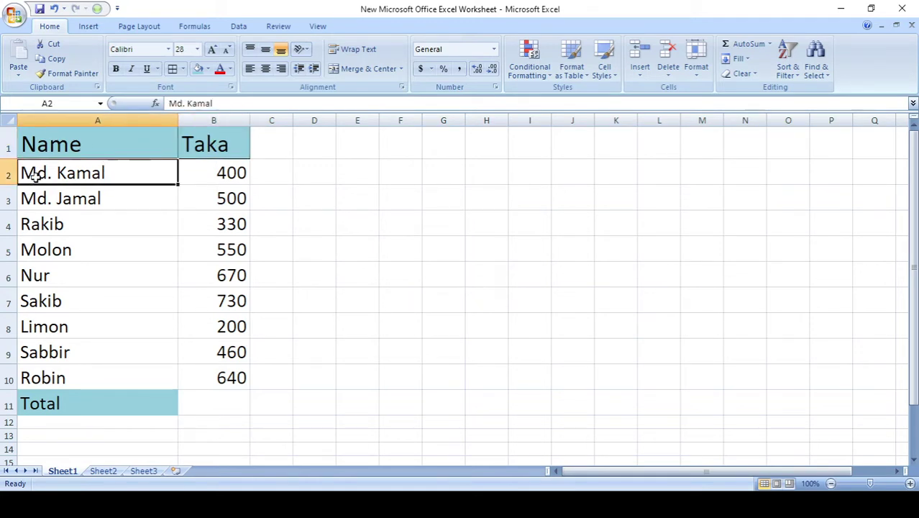
{"action": "left_click", "coordinate": [231, 176]}
{"action": "left_click", "coordinate": [109, 201]}
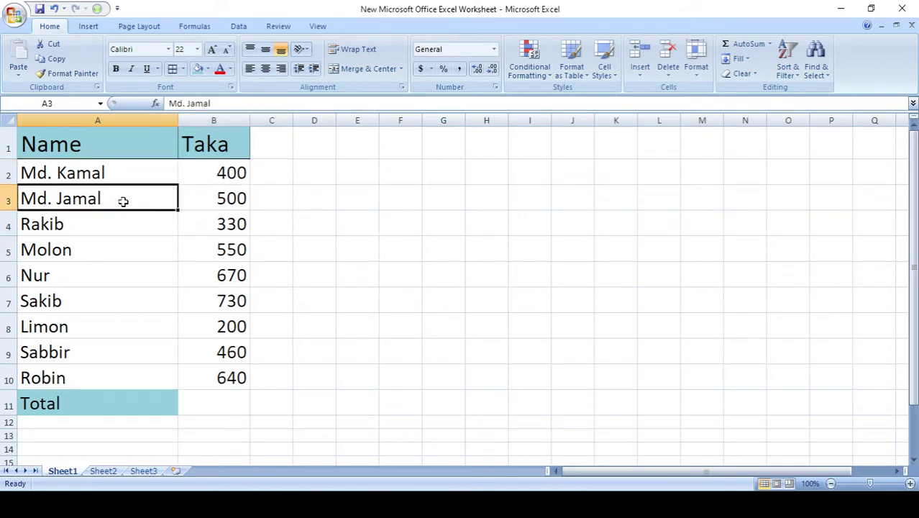
{"action": "left_click", "coordinate": [234, 204]}
{"action": "left_click", "coordinate": [122, 225]}
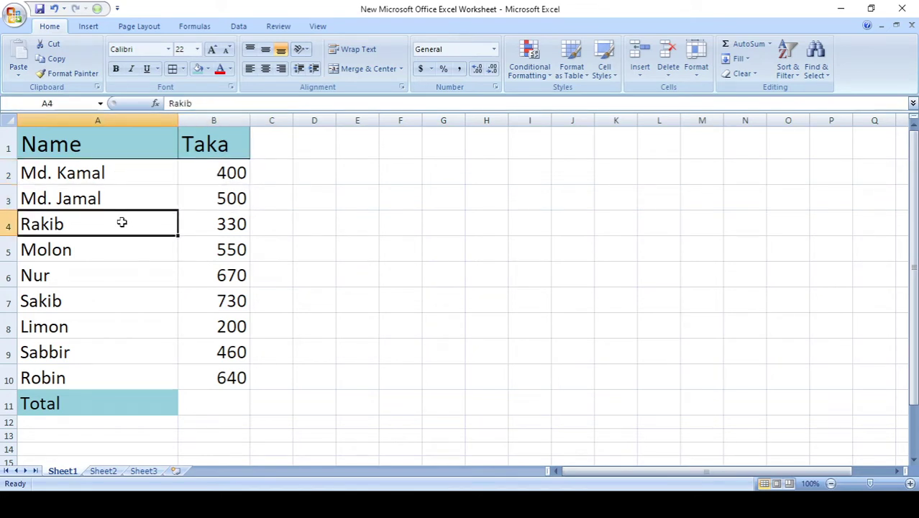
{"action": "left_click", "coordinate": [206, 227]}
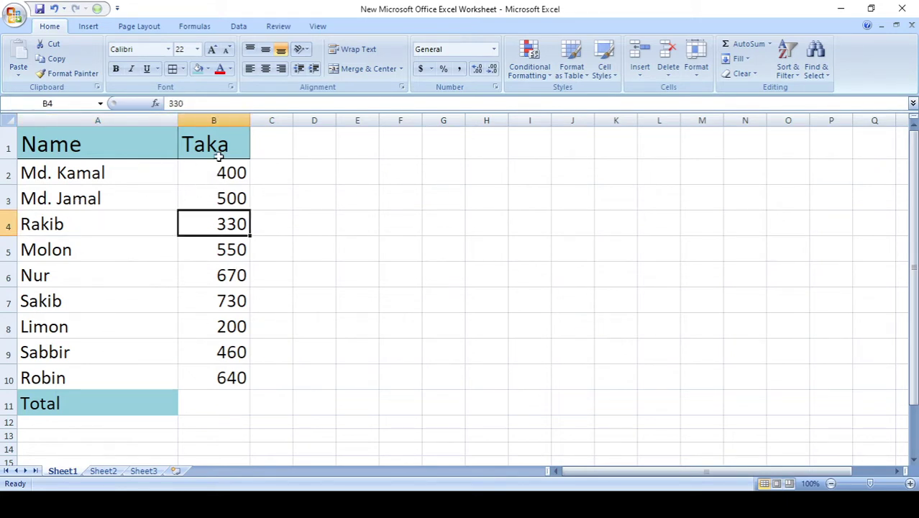
{"action": "left_click", "coordinate": [240, 378]}
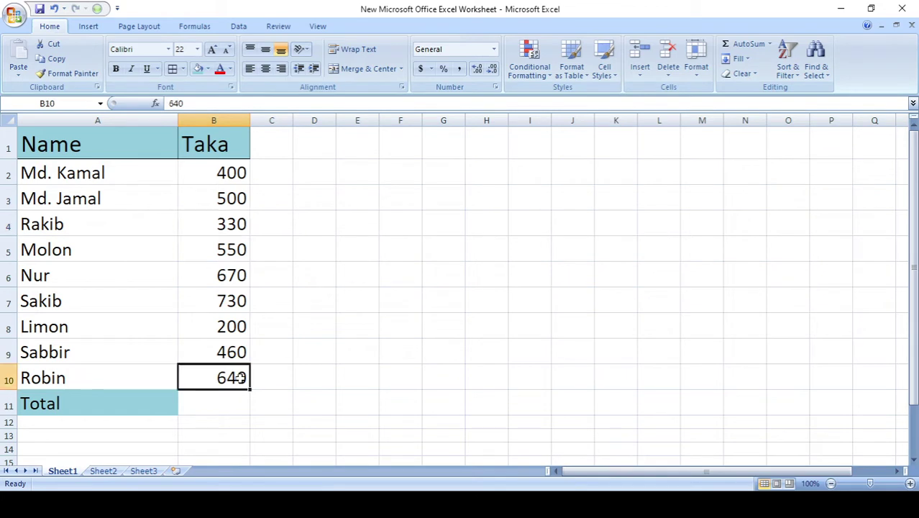
{"action": "left_click", "coordinate": [72, 403]}
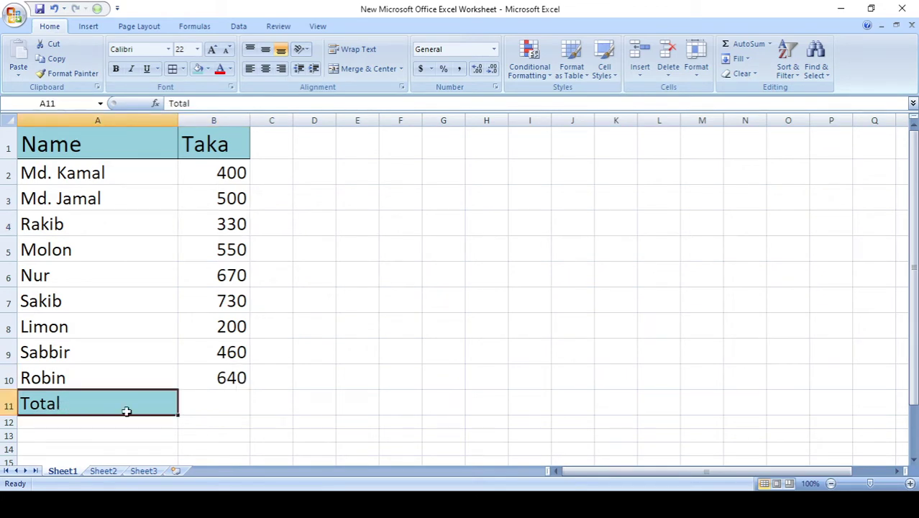
{"action": "left_click", "coordinate": [199, 402]}
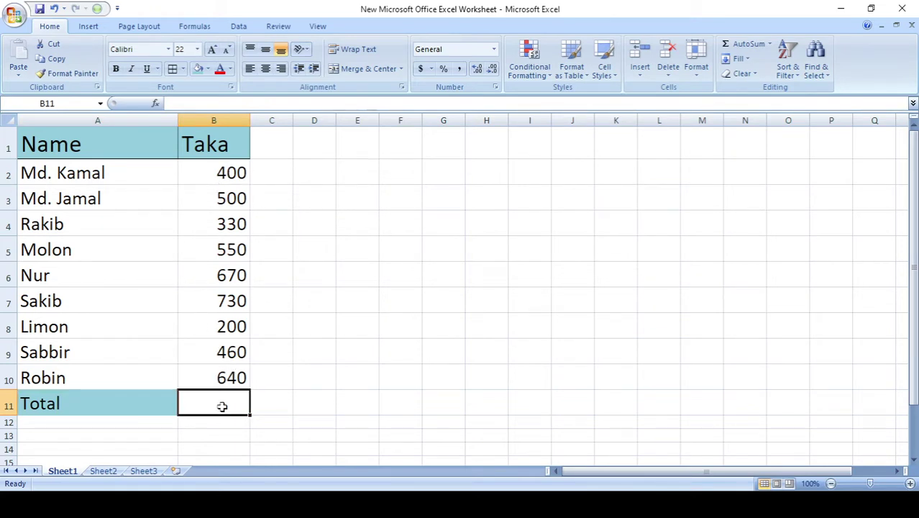
Enter =SUM(B2:B10) in B11 so the Total row shows 4480.
{"action": "left_click", "coordinate": [265, 402]}
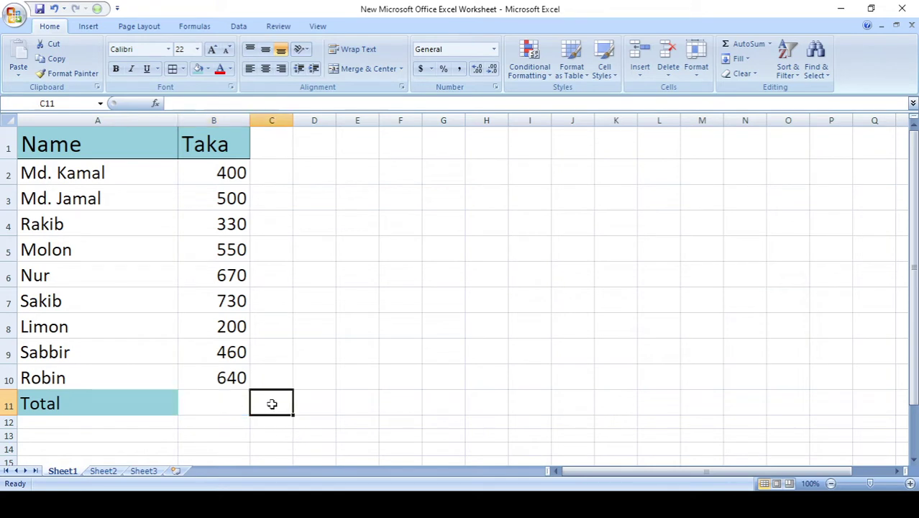
{"action": "left_click", "coordinate": [217, 406]}
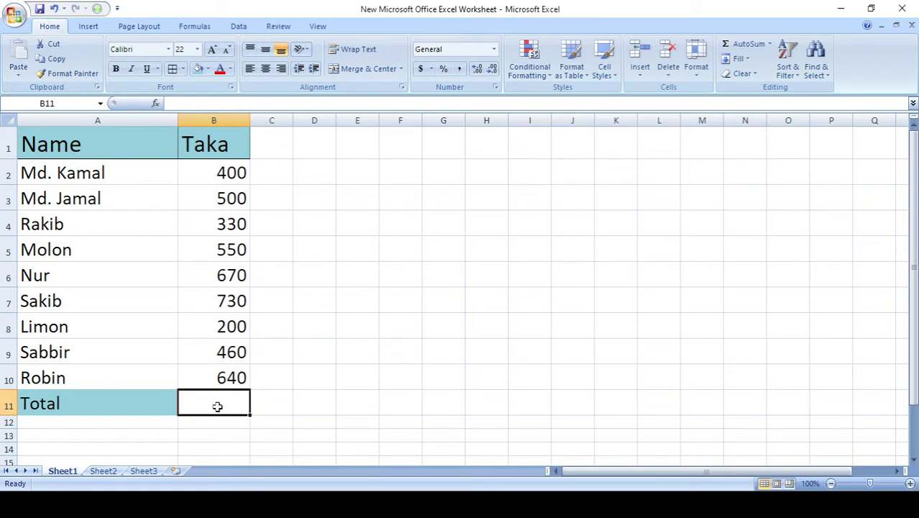
{"action": "type", "text": "="}
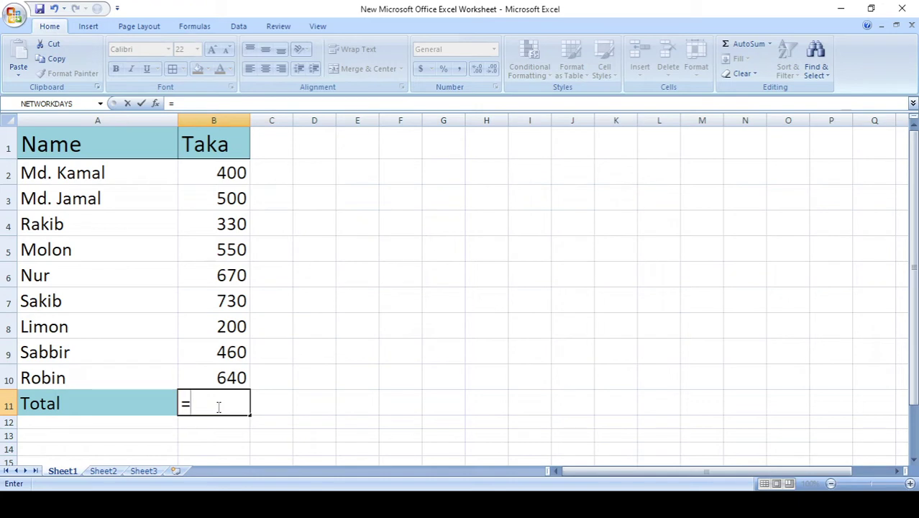
{"action": "type", "text": "su"}
{"action": "type", "text": "m"}
{"action": "key", "text": "Tab"}
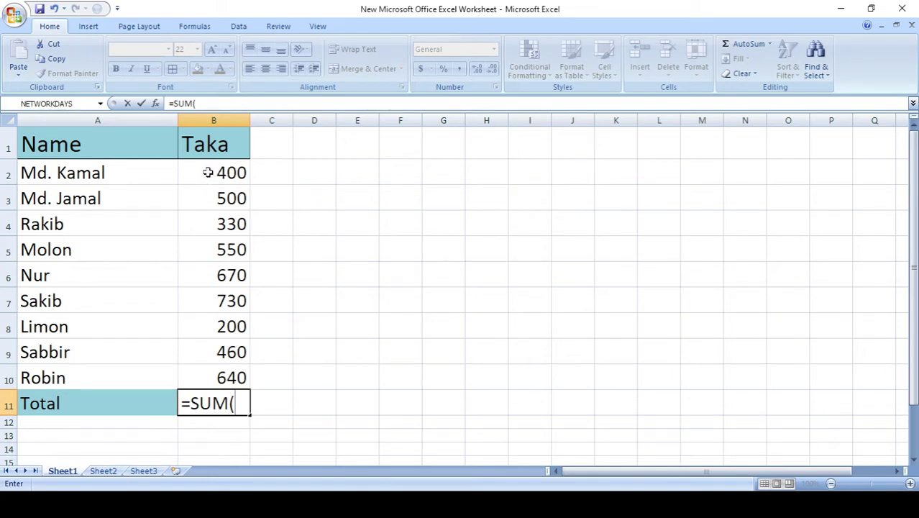
{"action": "left_click", "coordinate": [208, 173]}
{"action": "mouse_move", "coordinate": [208, 173]}
{"action": "left_mouse_down"}
{"action": "mouse_move", "coordinate": [212, 333]}
{"action": "mouse_move", "coordinate": [225, 377]}
{"action": "left_mouse_up"}
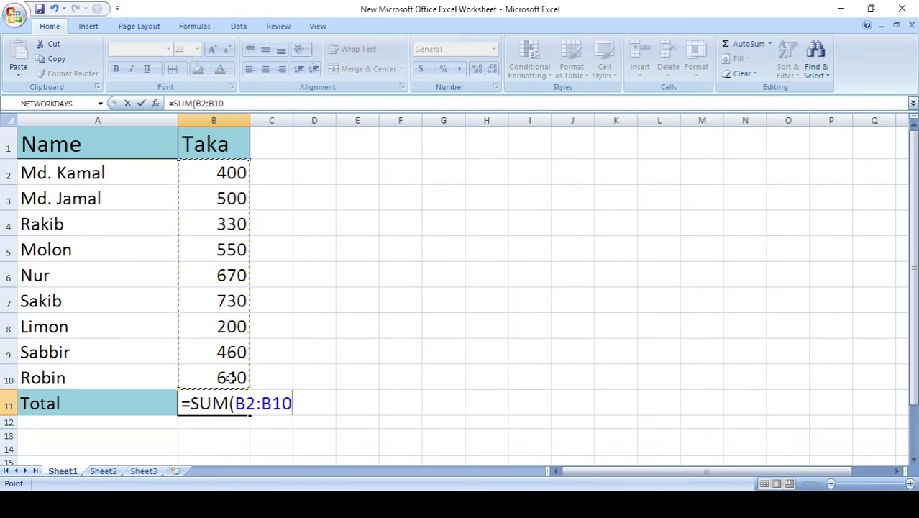
{"action": "type", "text": ")"}
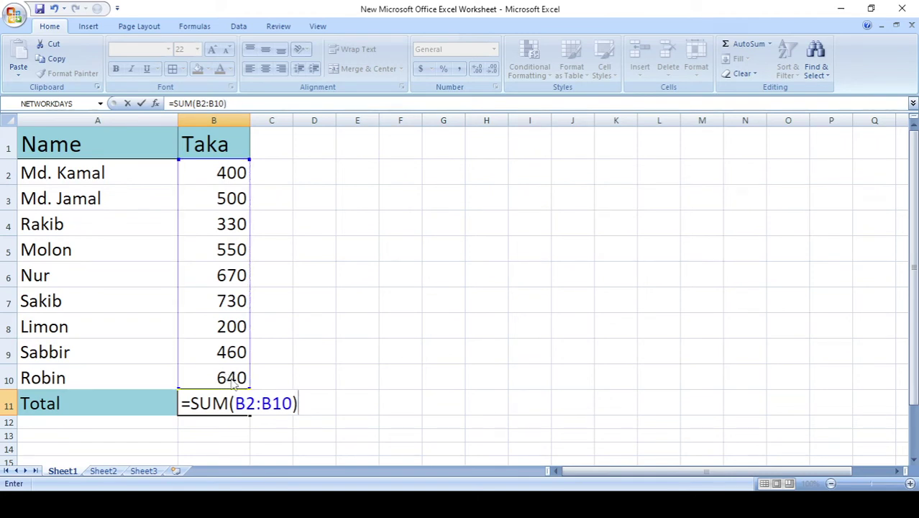
{"action": "key", "text": "Return"}
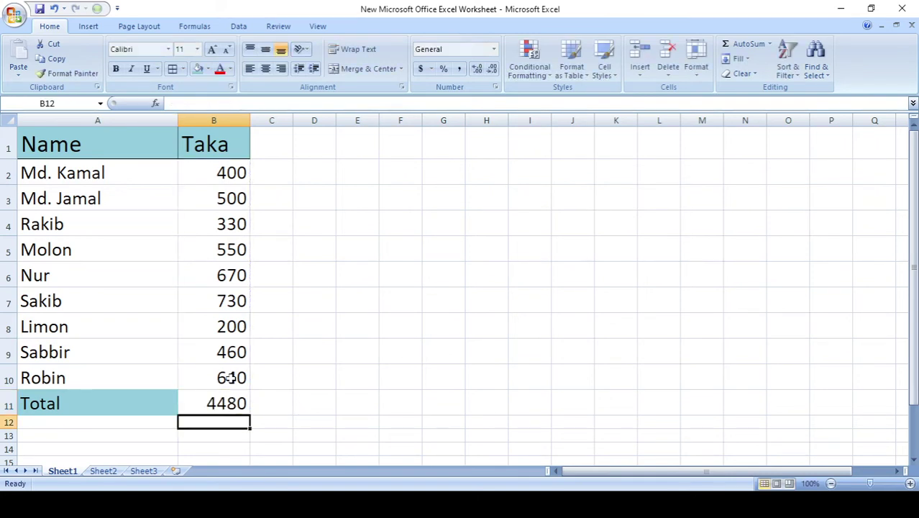
Delete the =SUM(B2:B10) formula from B11, leaving the Total cell blank.
{"action": "left_click", "coordinate": [215, 403]}
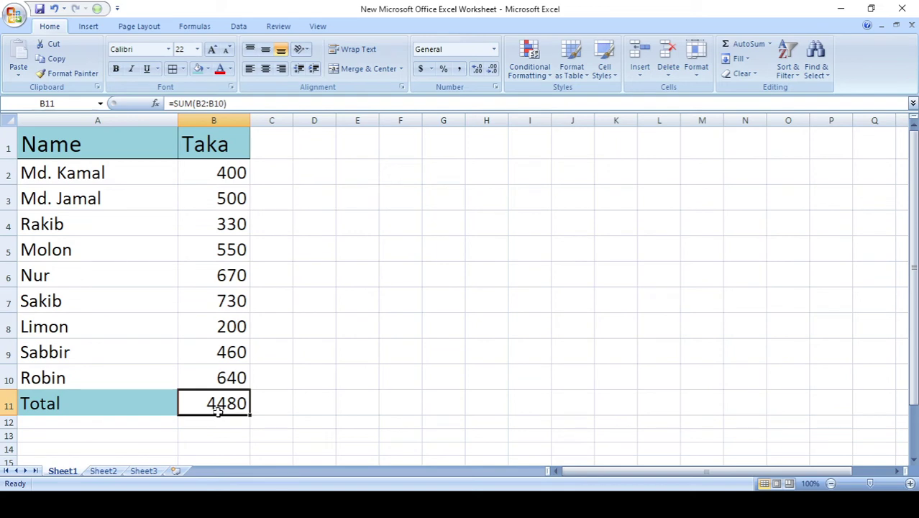
{"action": "double_click", "coordinate": [227, 401]}
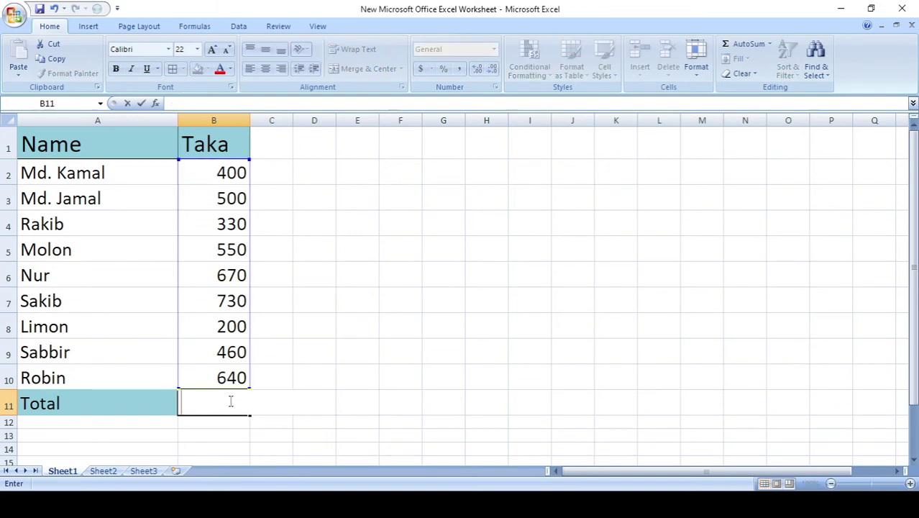
{"action": "left_click", "coordinate": [335, 402]}
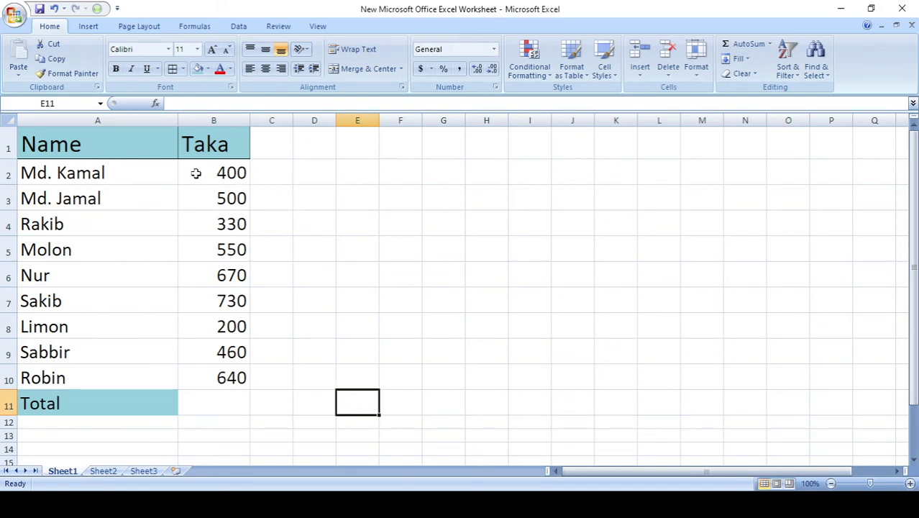
AutoSum the amounts B2:B10, then confirm B11 holds =SUM(B2:B10) showing 4480.
{"action": "left_click_drag", "start_coordinate": [197, 173], "coordinate": [205, 379]}
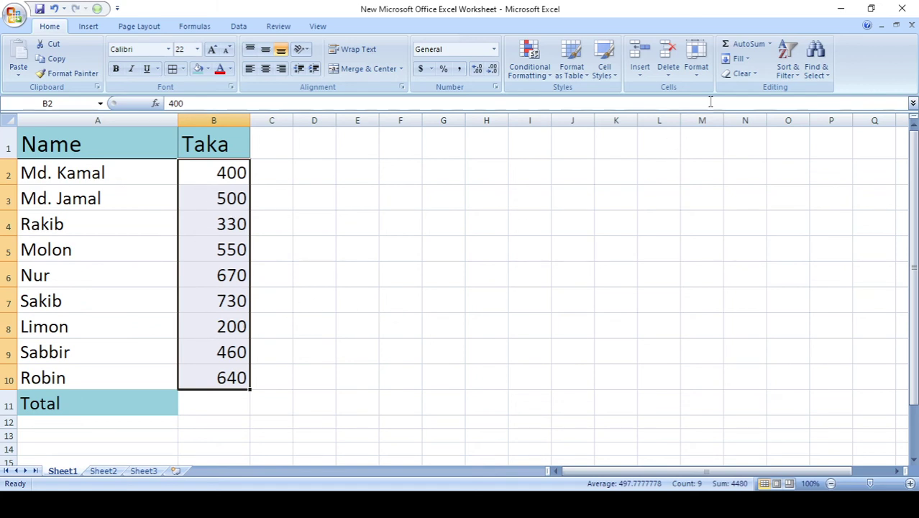
{"action": "left_click", "coordinate": [753, 44]}
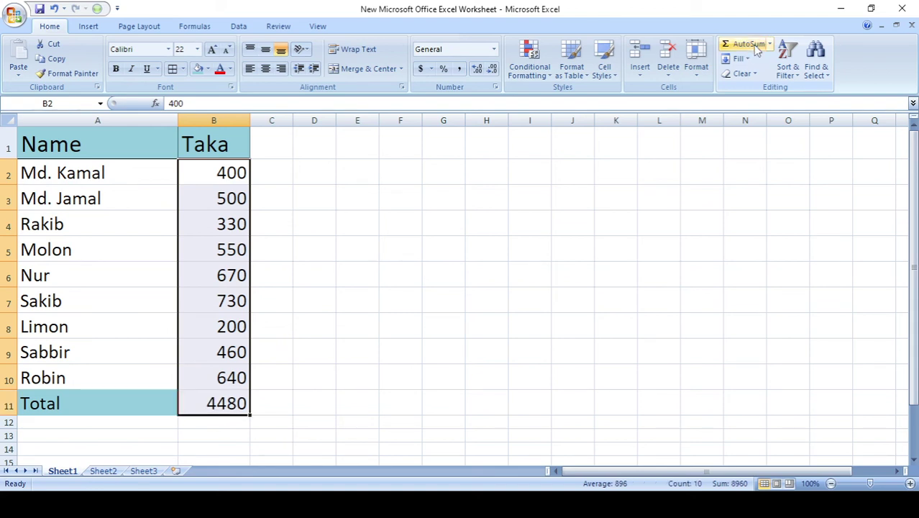
{"action": "left_click", "coordinate": [343, 405]}
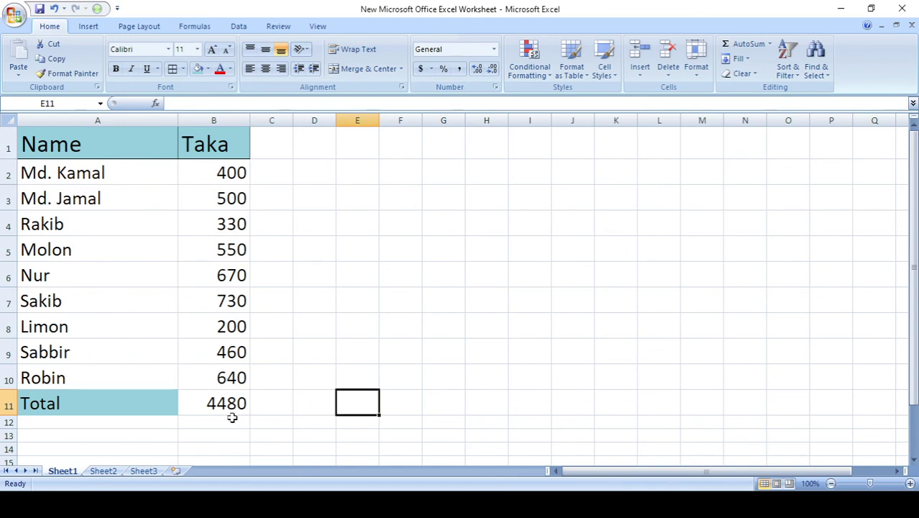
{"action": "left_click", "coordinate": [210, 405]}
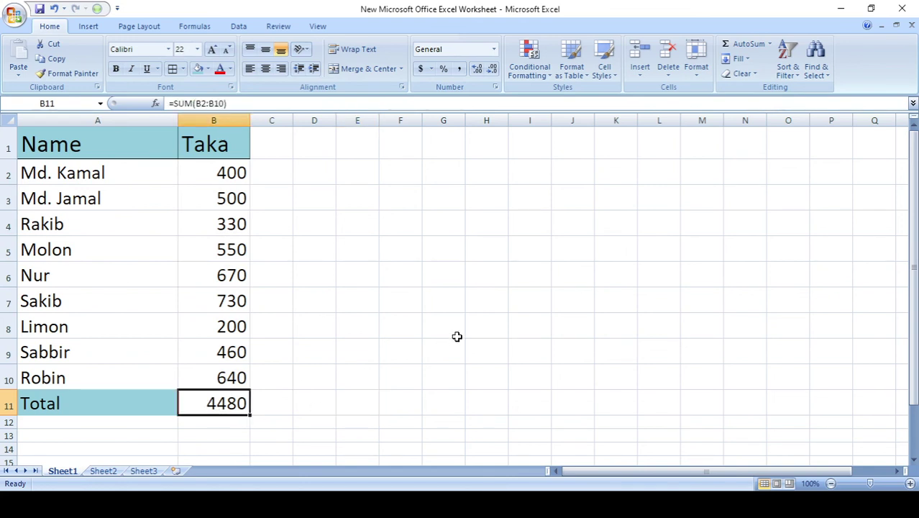